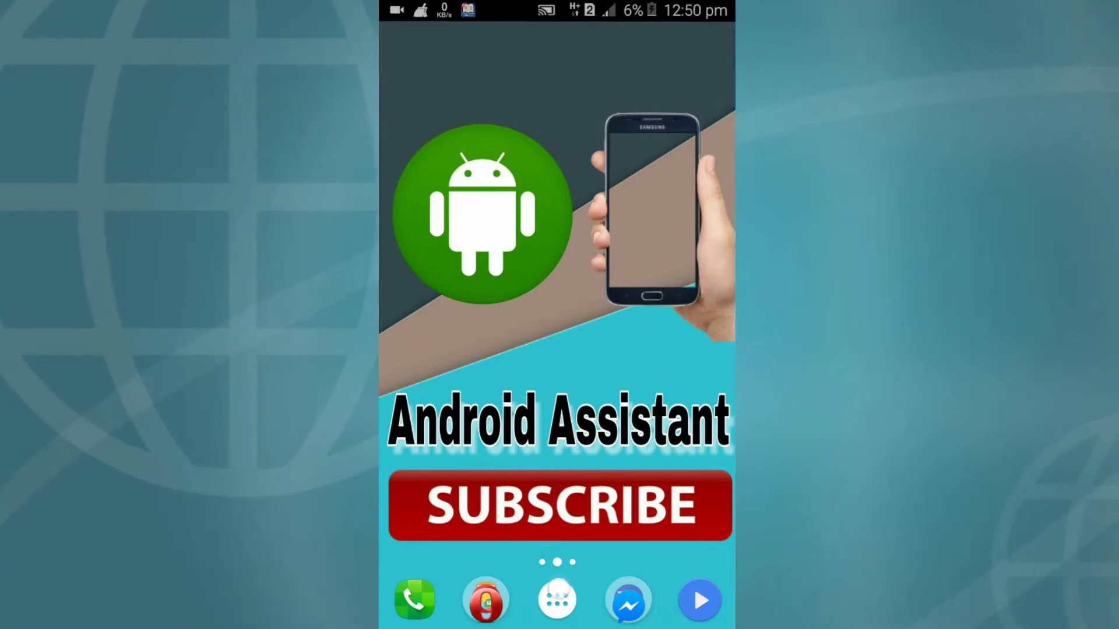
Step: Open the app drawer and swipe over to the page that contains Play Store
{"action": "left_click", "coordinate": [558, 600]}
{"action": "left_click_drag", "start_coordinate": [682, 332], "coordinate": [438, 332]}
{"action": "left_click_drag", "start_coordinate": [664, 303], "coordinate": [437, 303]}
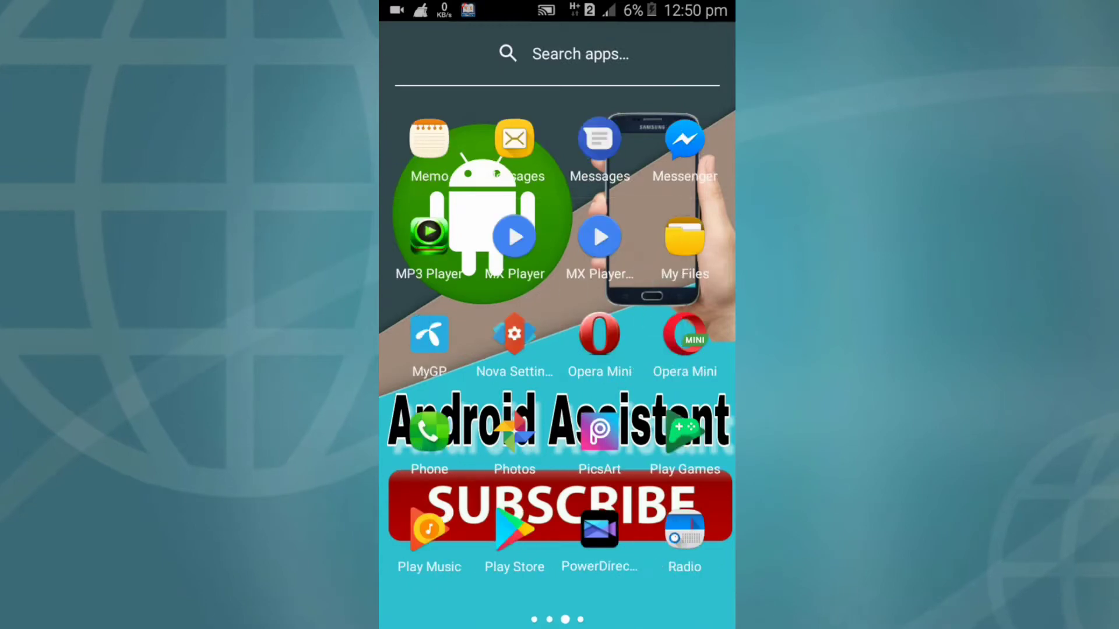
Step: Search Play Store for 'nova launcher prime', view its BDT400.00 listing, then go Home
{"action": "left_click", "coordinate": [514, 529]}
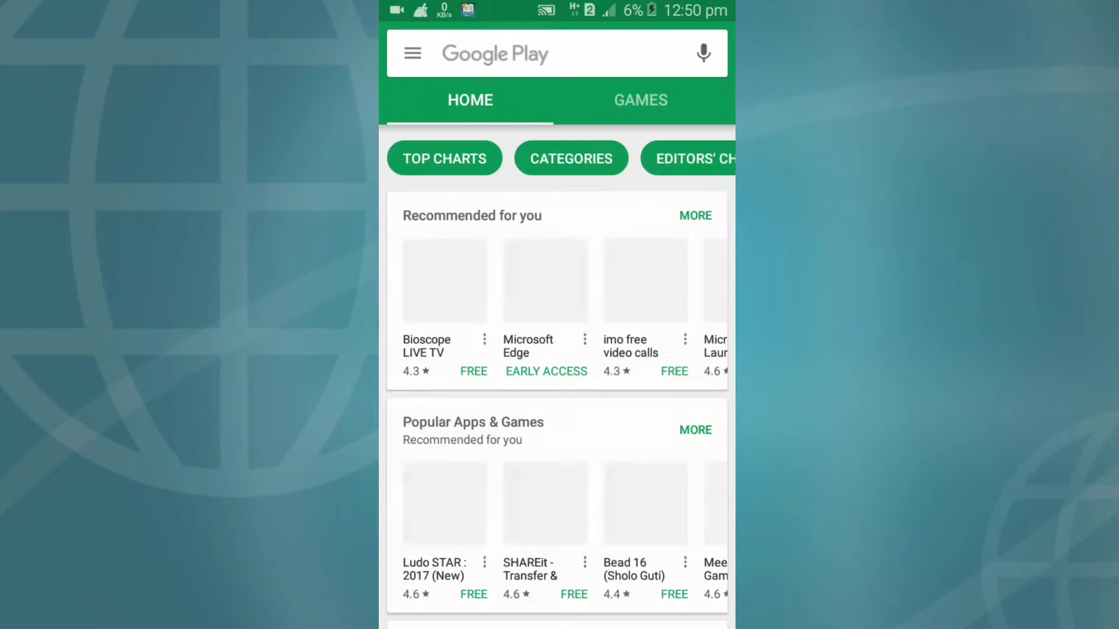
{"action": "left_click", "coordinate": [542, 54]}
{"action": "left_click", "coordinate": [512, 105]}
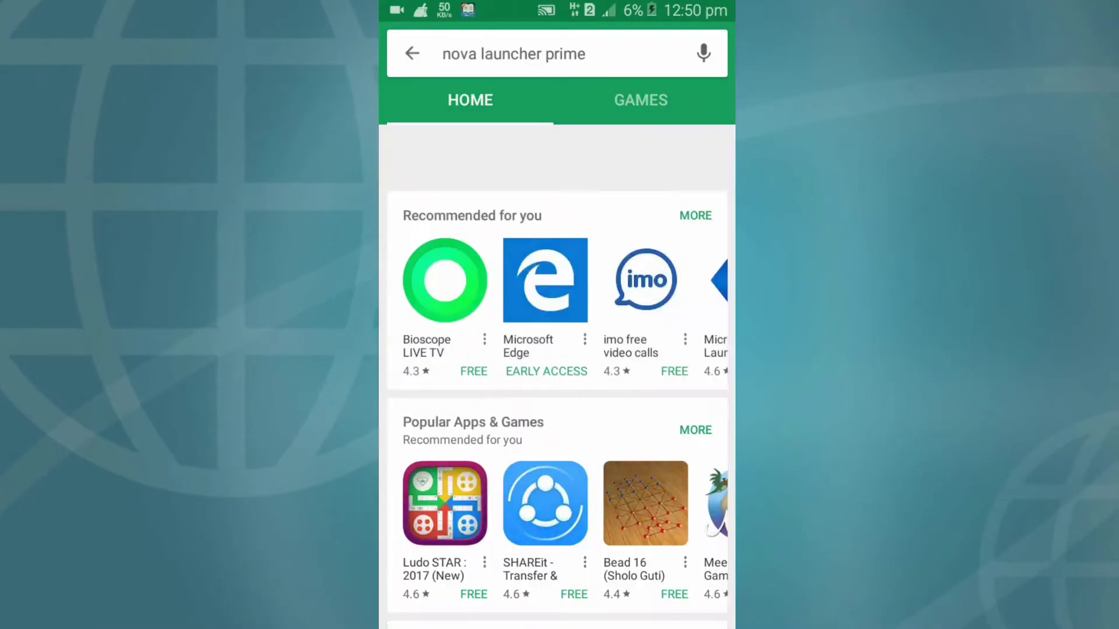
{"action": "left_click", "coordinate": [559, 232]}
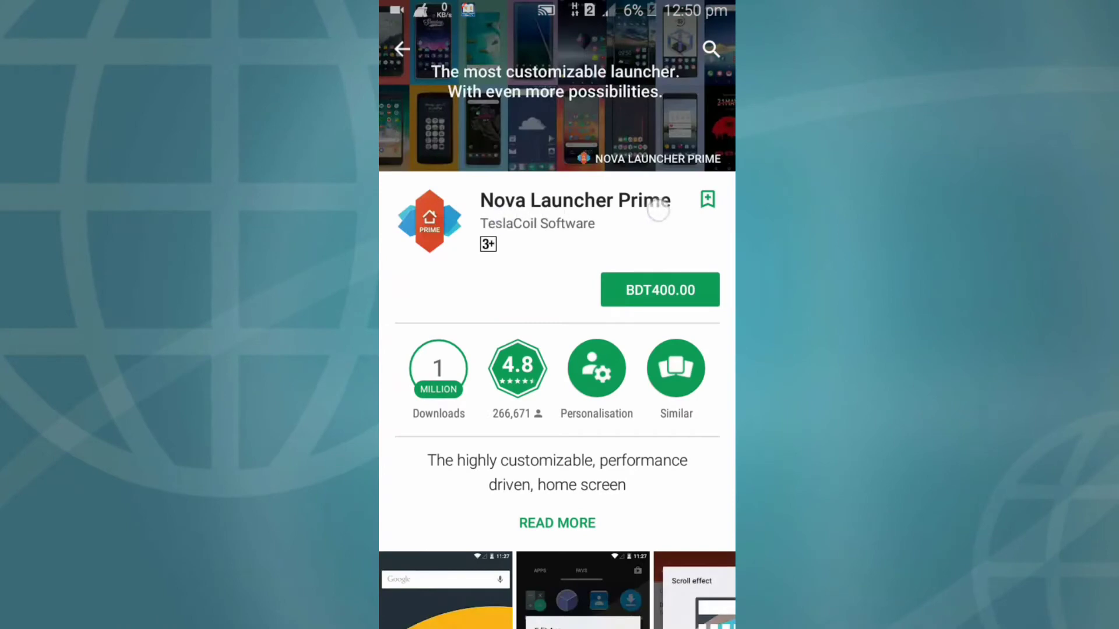
{"action": "scroll", "coordinate": [633, 300], "scroll_direction": "down", "scroll_amount": 1}
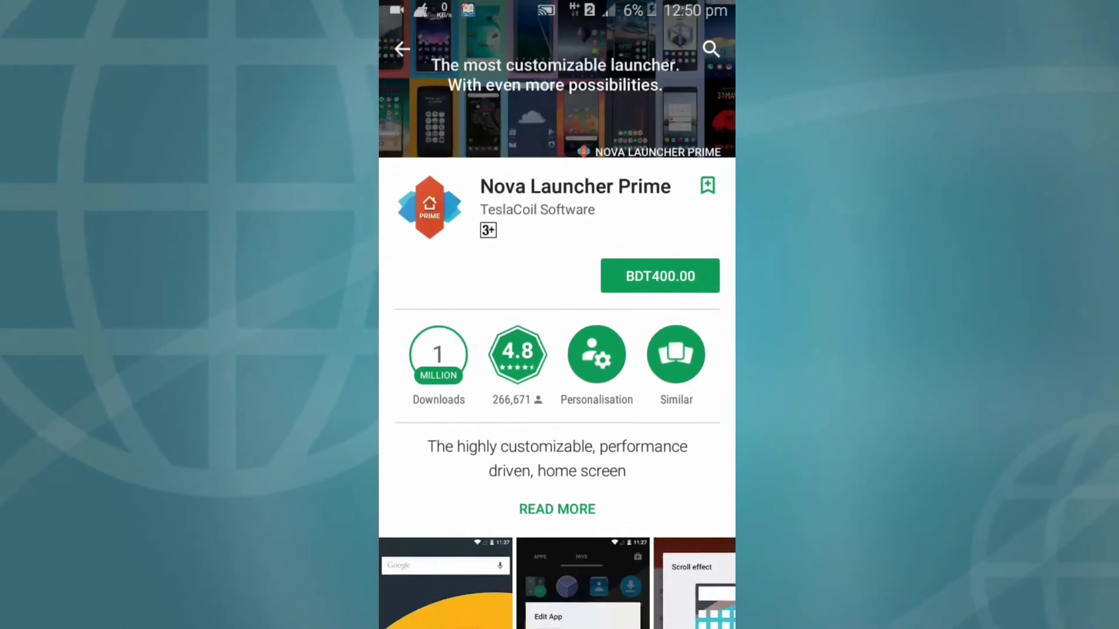
{"action": "scroll", "coordinate": [690, 275], "scroll_direction": "up", "scroll_amount": 1}
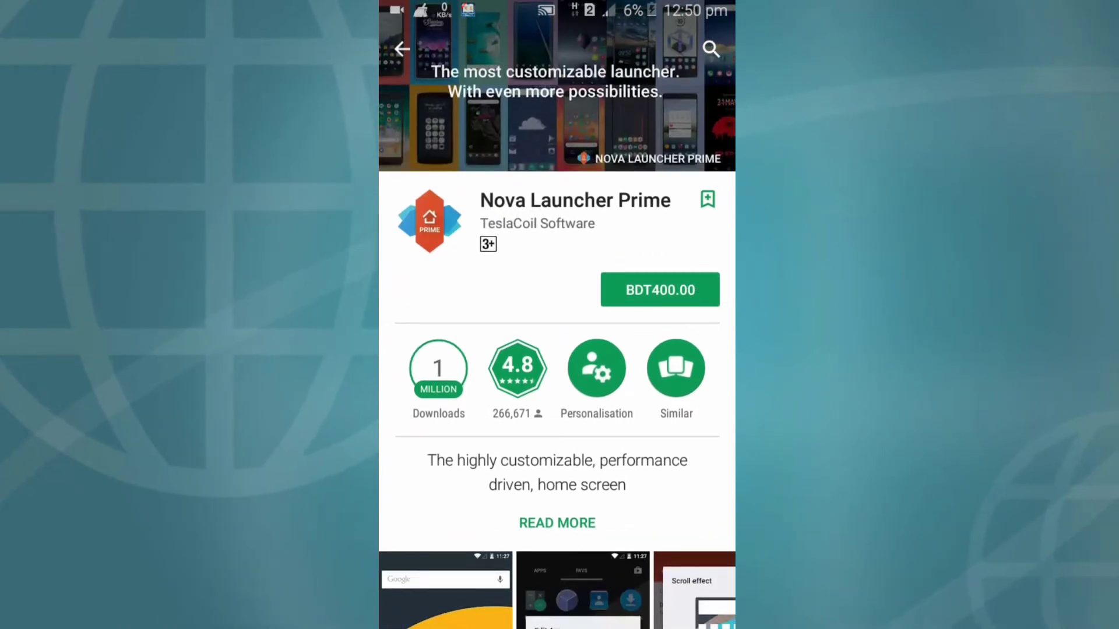
{"action": "key", "text": "Home"}
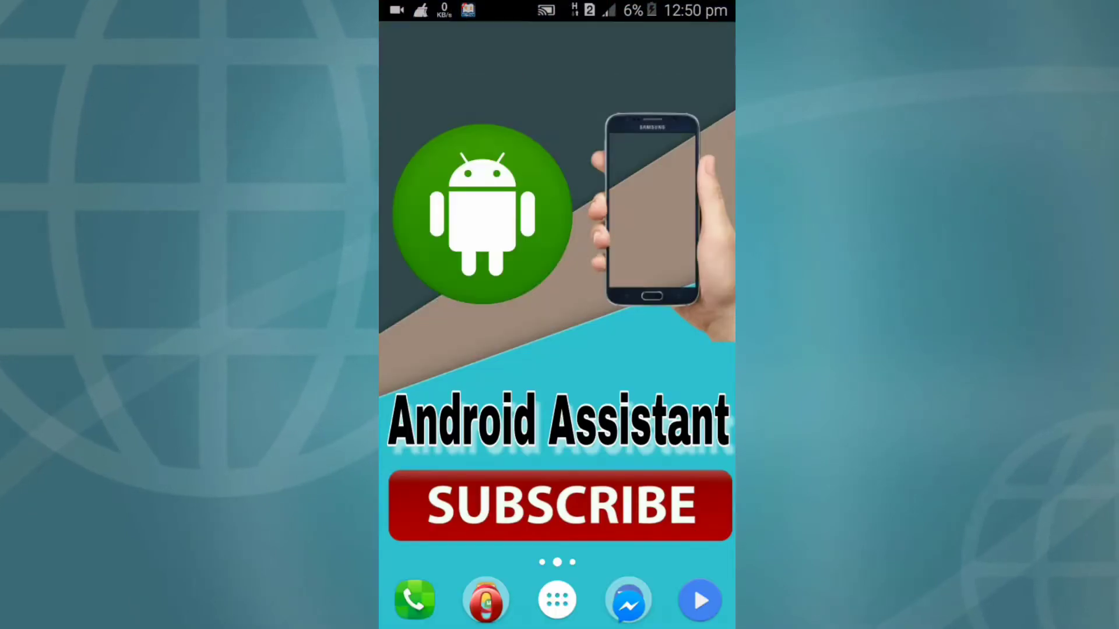
Step: Launch UC Browser from the dock folder and bring up paste options in its address bar
{"action": "left_click", "coordinate": [485, 600]}
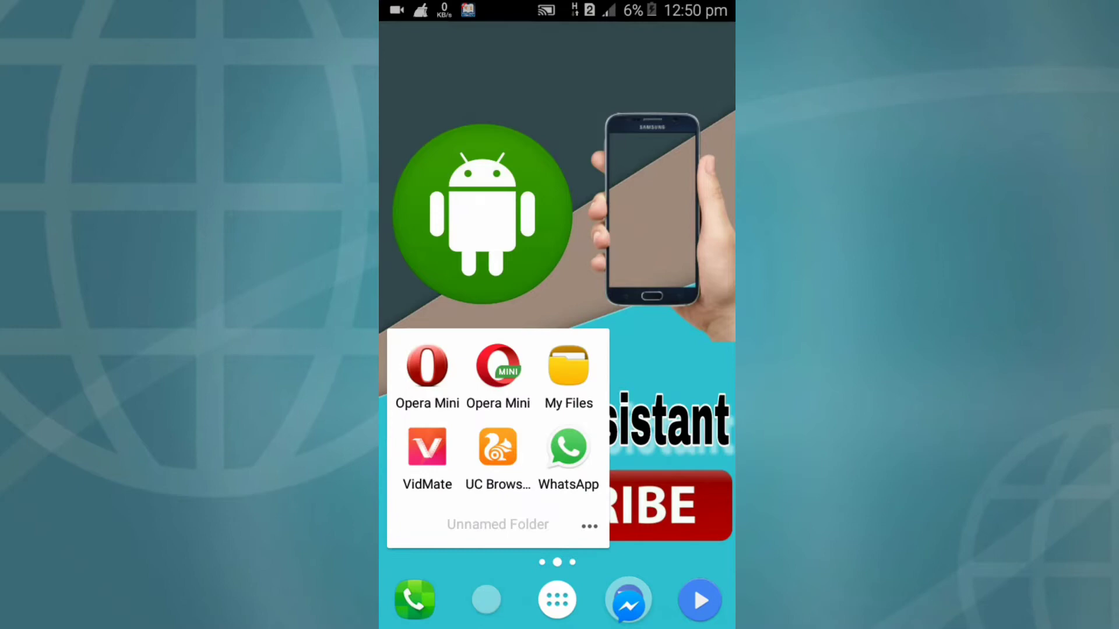
{"action": "left_click", "coordinate": [496, 448]}
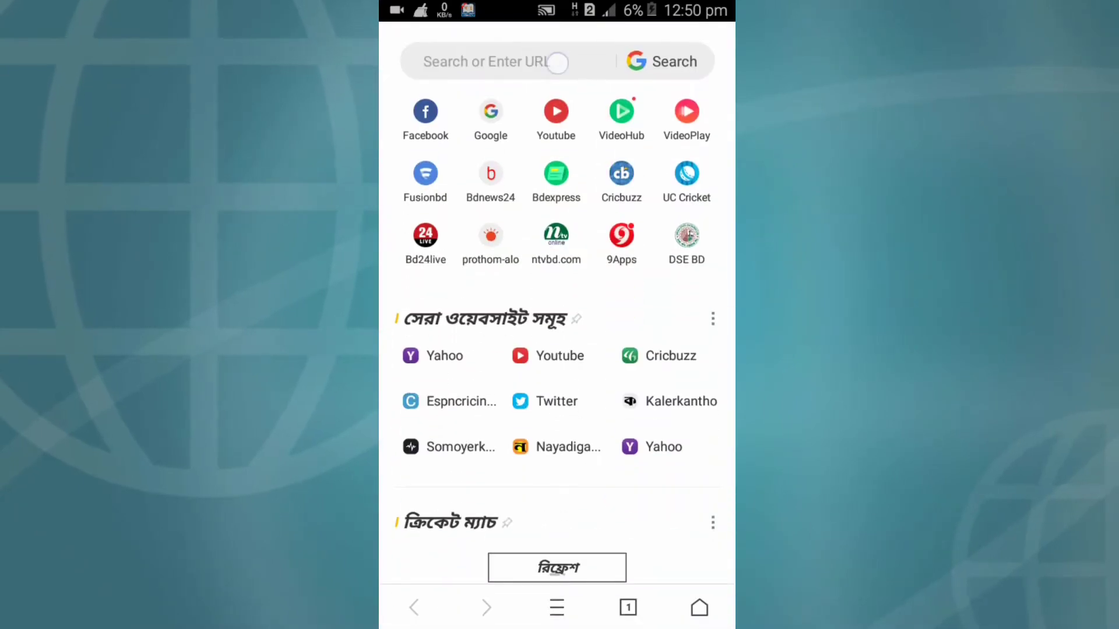
{"action": "left_click", "coordinate": [507, 61]}
{"action": "right_click", "coordinate": [575, 47]}
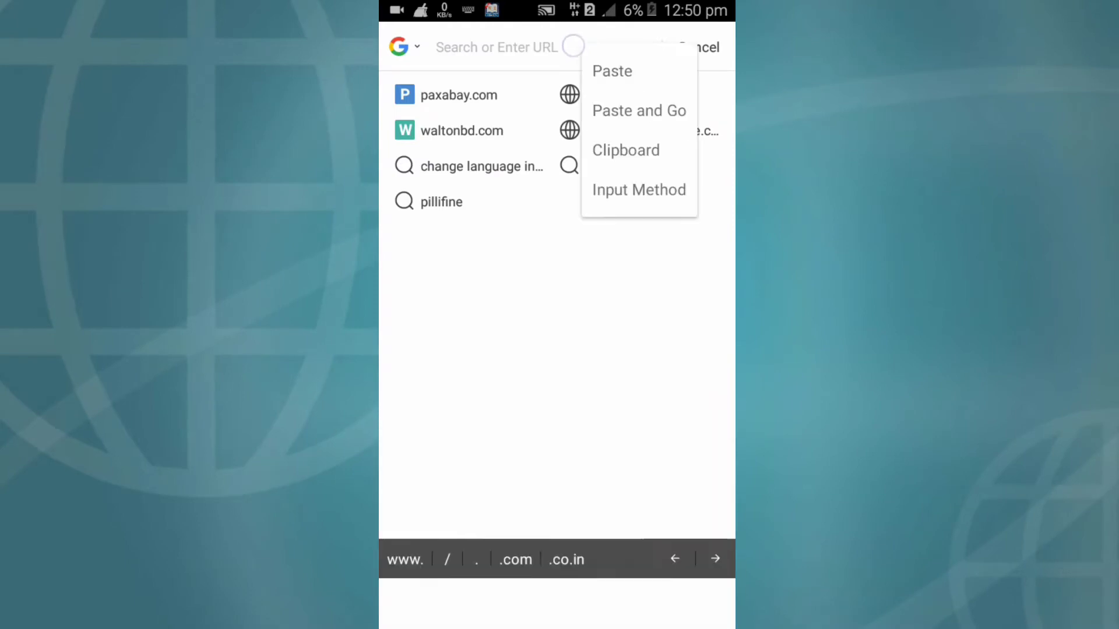
{"action": "left_click", "coordinate": [612, 70]}
{"action": "left_click", "coordinate": [551, 47]}
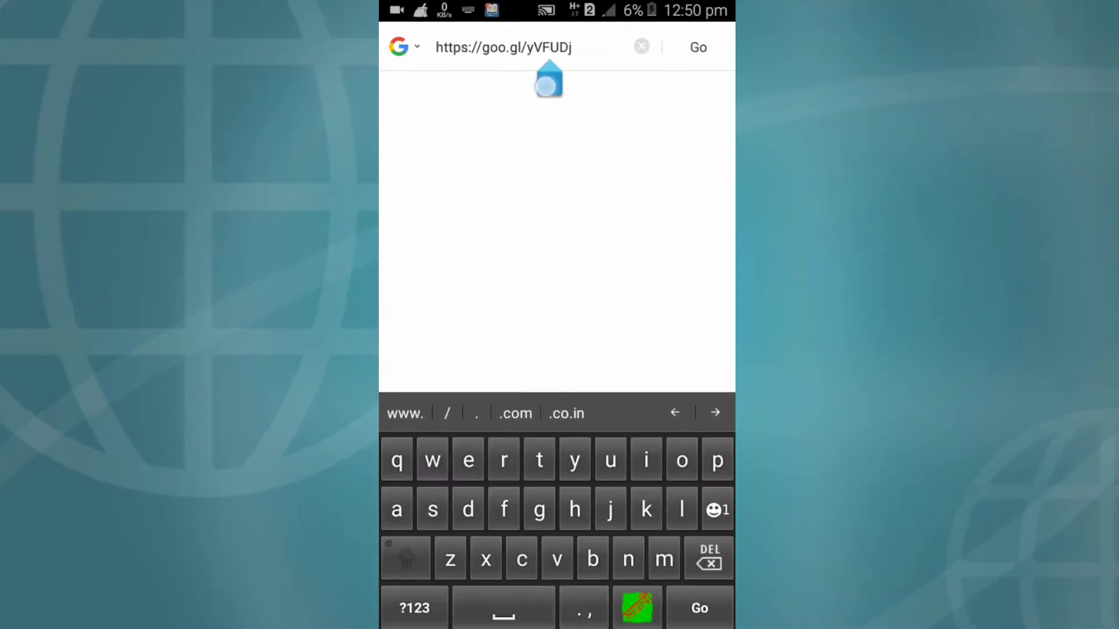
{"action": "left_click_drag", "start_coordinate": [549, 83], "coordinate": [571, 83]}
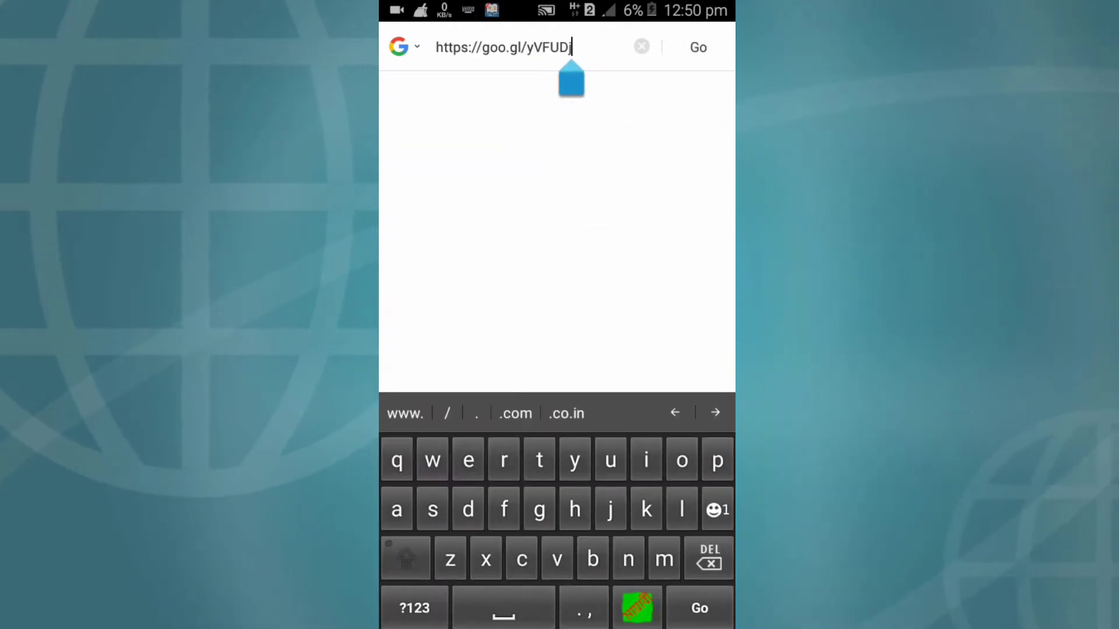
{"action": "left_click", "coordinate": [698, 47]}
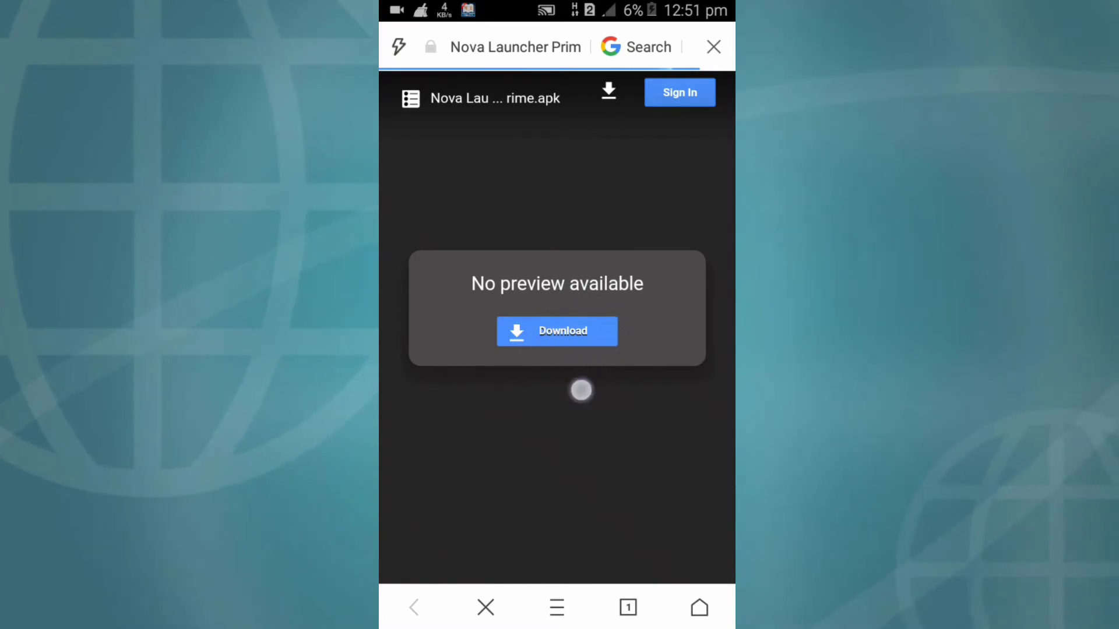
Step: Download Nova Launcher Prime.apk from the Drive page and start installing it
{"action": "left_click", "coordinate": [566, 330]}
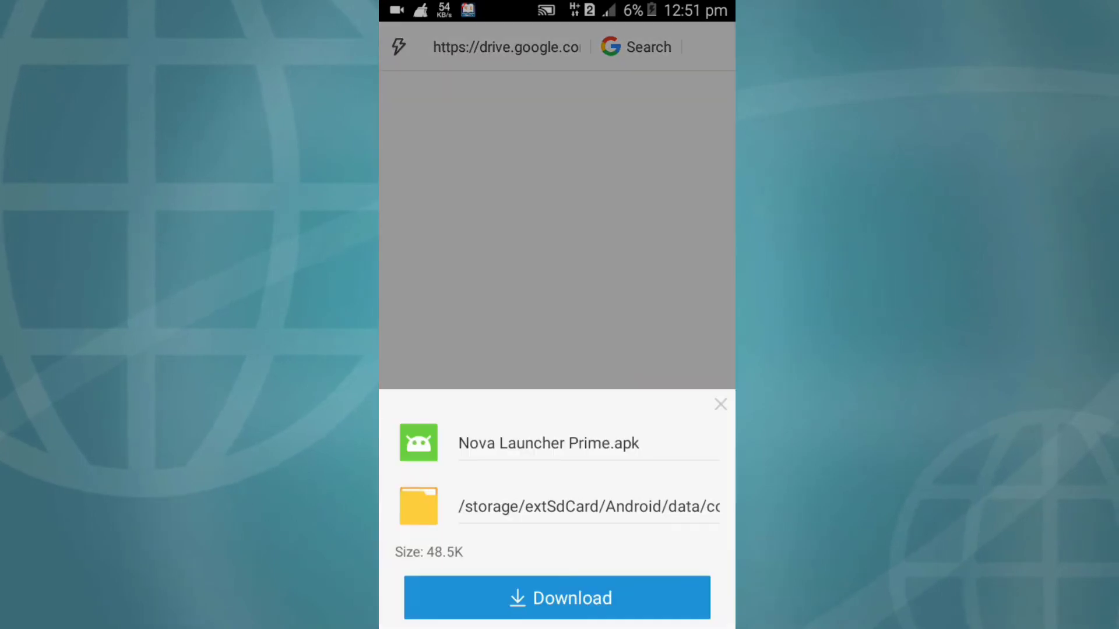
{"action": "left_click", "coordinate": [557, 598]}
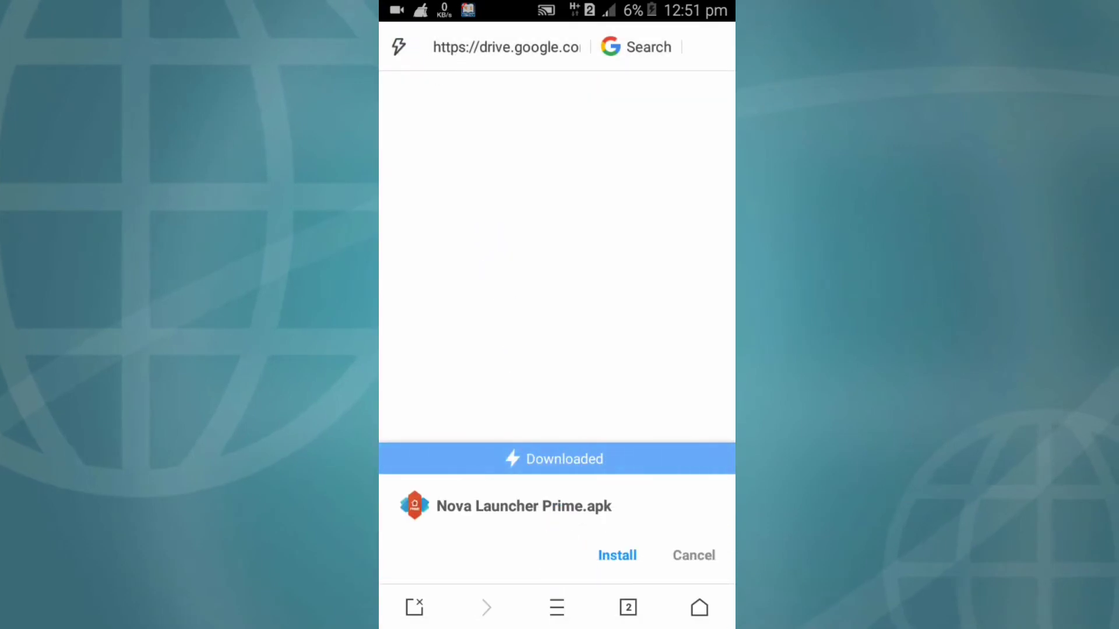
{"action": "left_click", "coordinate": [617, 555]}
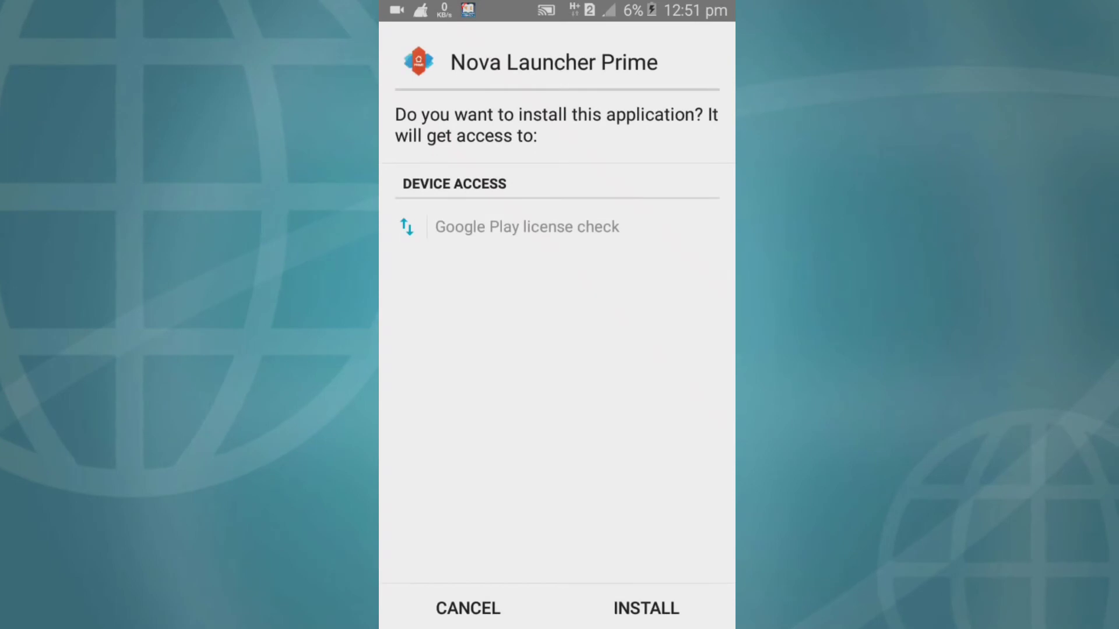
Step: Install Nova Launcher Prime from the permissions screen and open it
{"action": "left_click", "coordinate": [646, 608]}
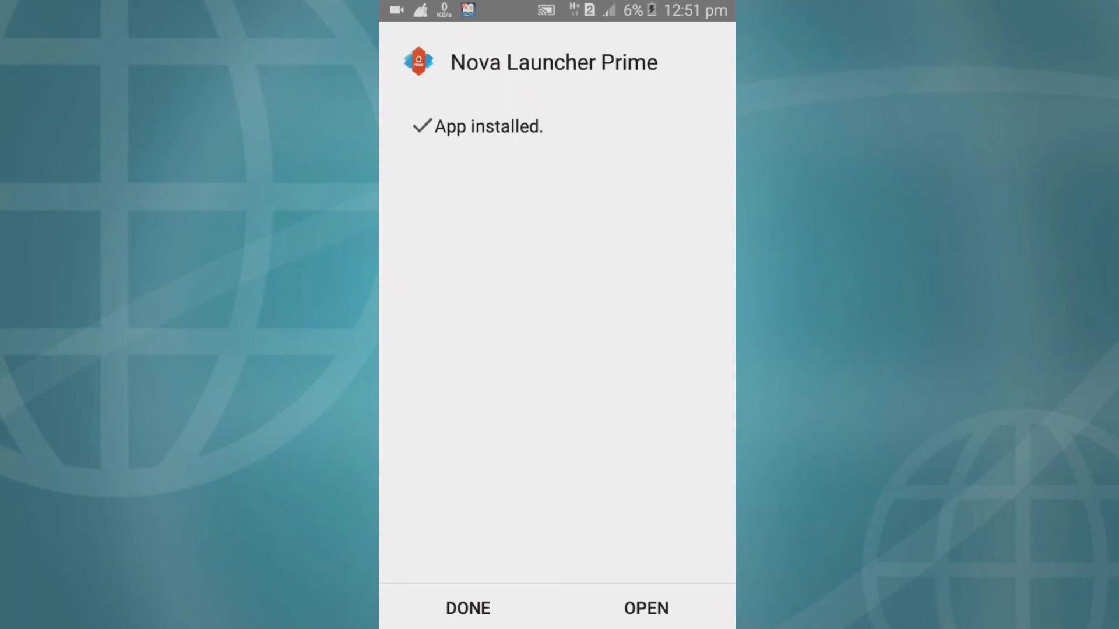
{"action": "left_click", "coordinate": [655, 594]}
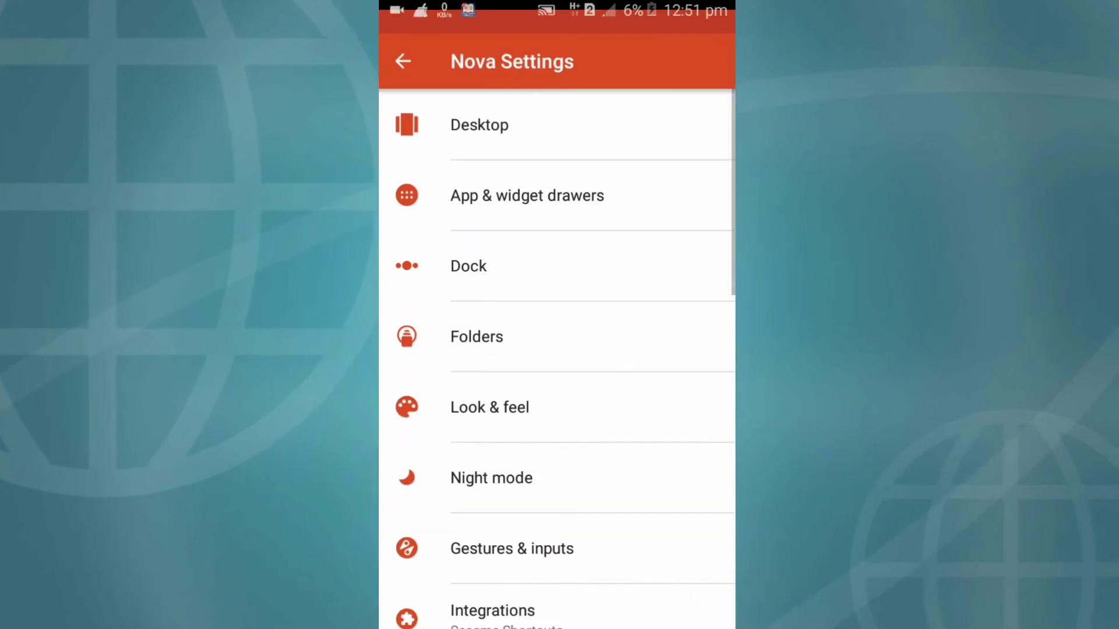
{"action": "left_click_drag", "start_coordinate": [594, 525], "coordinate": [658, 292]}
{"action": "scroll", "coordinate": [559, 350], "scroll_direction": "down", "scroll_amount": 5}
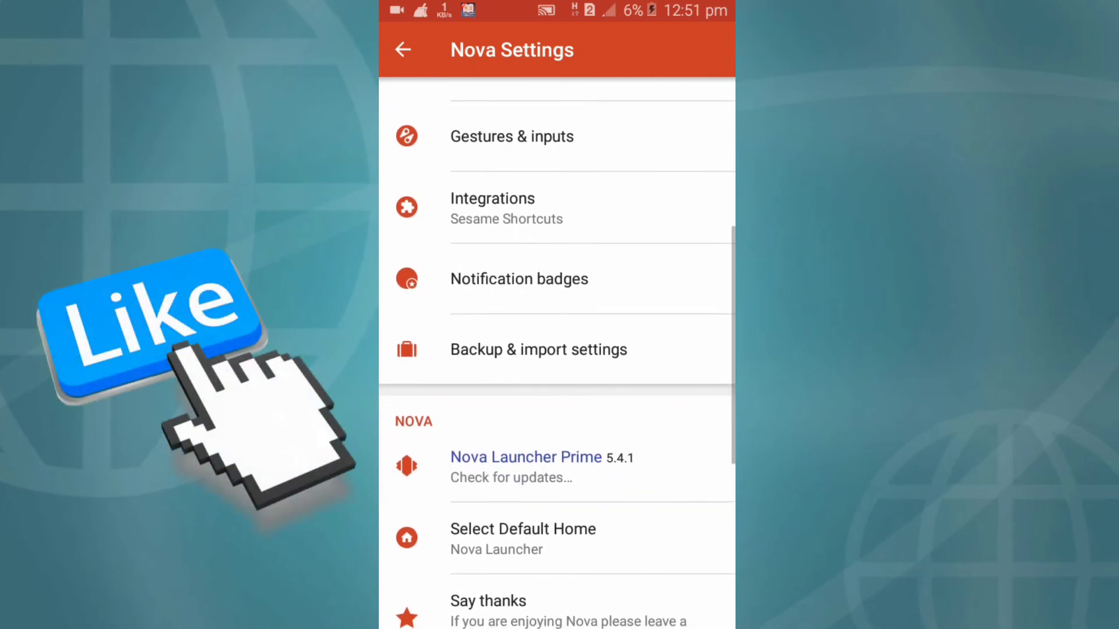
Step: Confirm version 5.4.1 in Nova Settings' changelog, close it, and show recent apps
{"action": "left_click", "coordinate": [564, 472]}
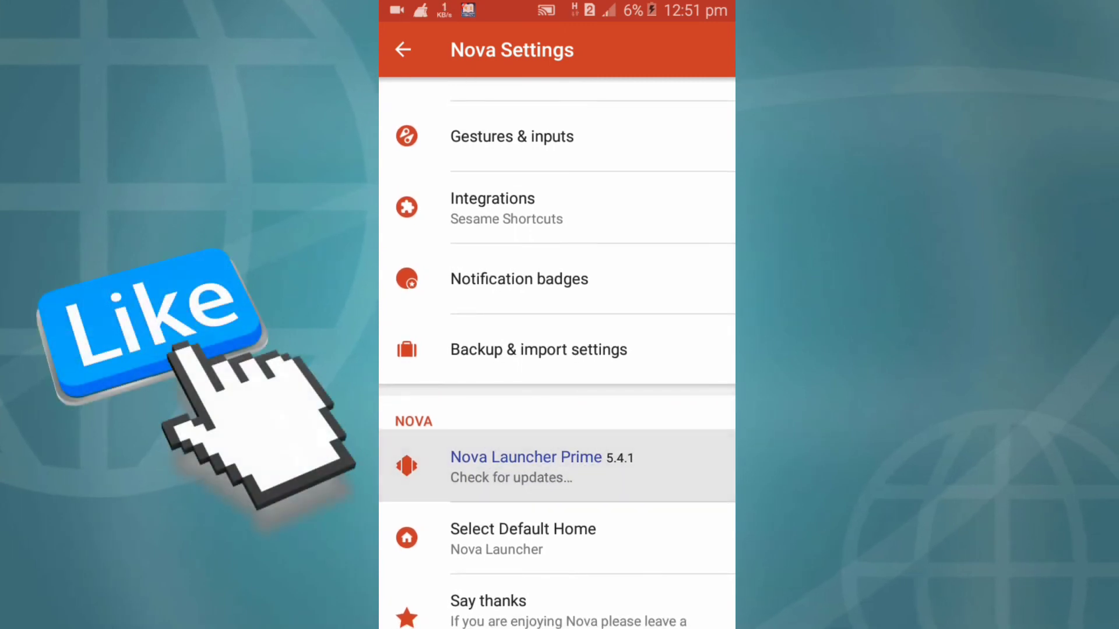
{"action": "left_click", "coordinate": [494, 477]}
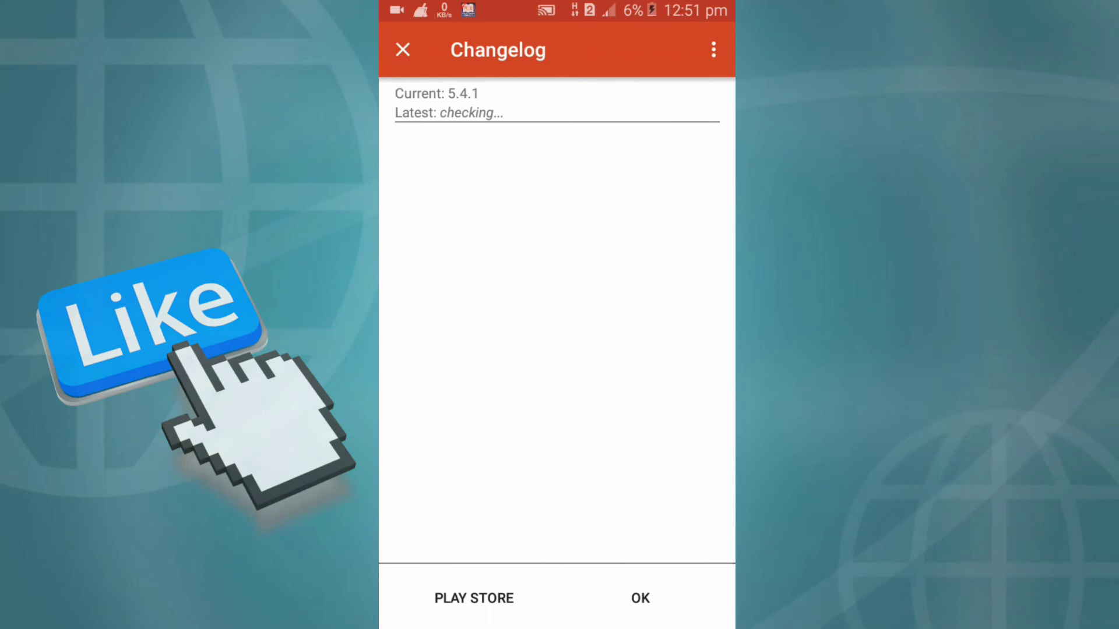
{"action": "key", "text": "Escape"}
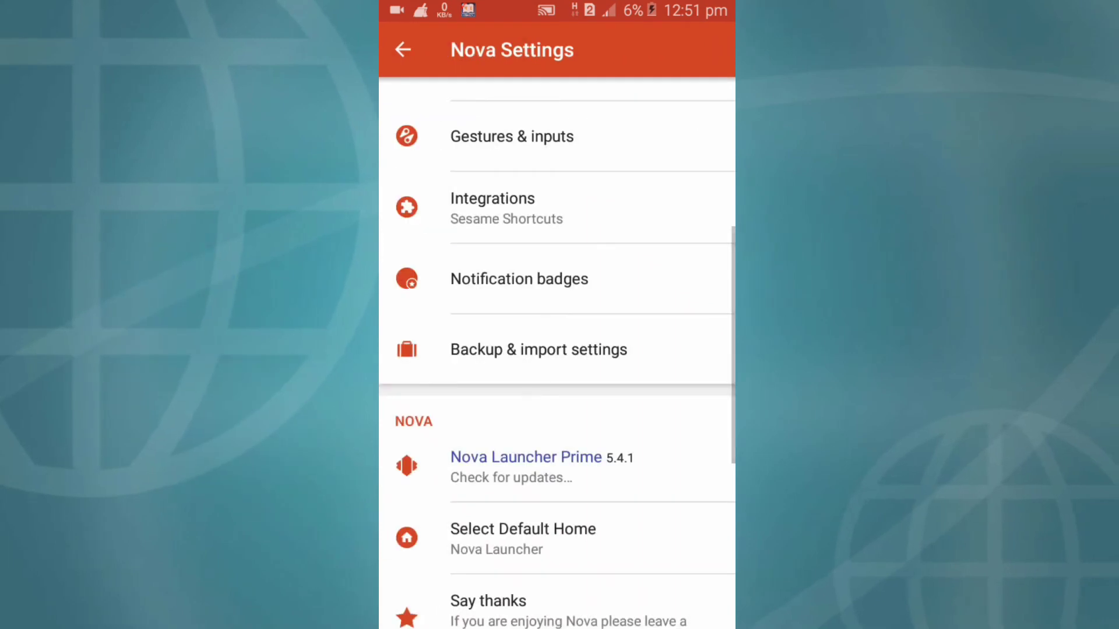
{"action": "key", "text": "super"}
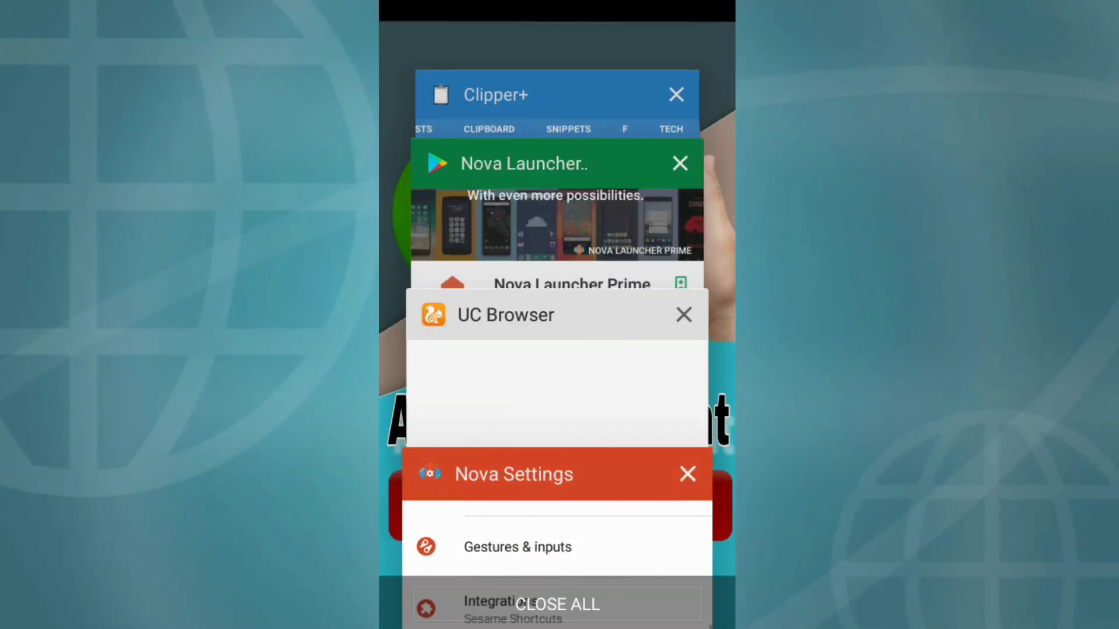
Step: Reopen the Play Store Nova Launcher Prime card from Recents to see its Uninstall button
{"action": "left_click", "coordinate": [555, 223]}
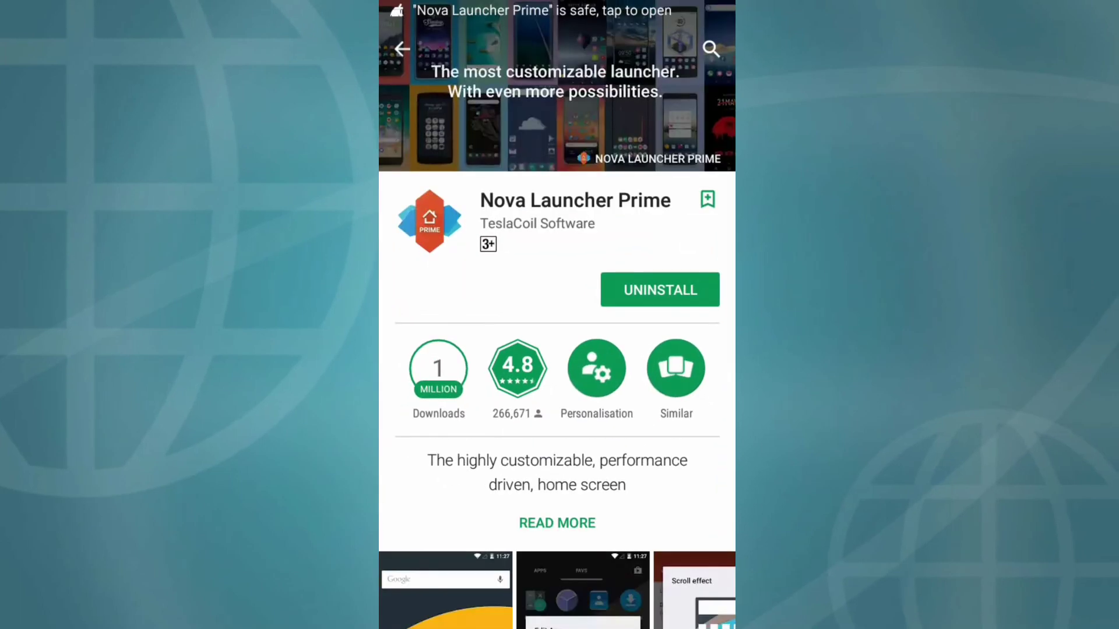
{"action": "scroll", "coordinate": [627, 286], "scroll_direction": "down", "scroll_amount": 1}
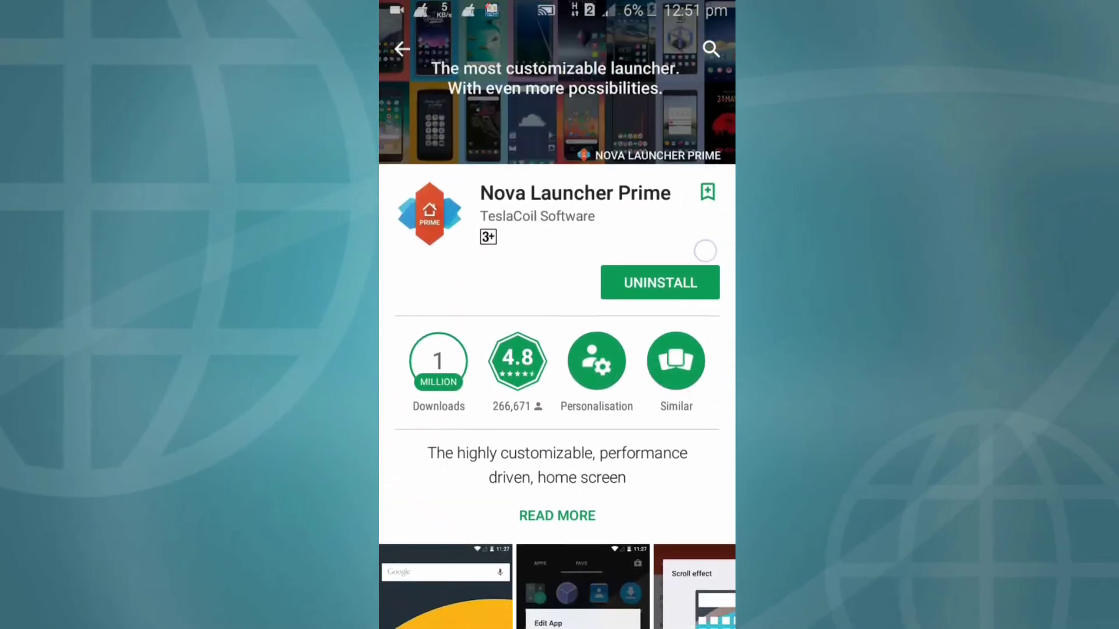
{"action": "scroll", "coordinate": [704, 251], "scroll_direction": "up", "scroll_amount": 1}
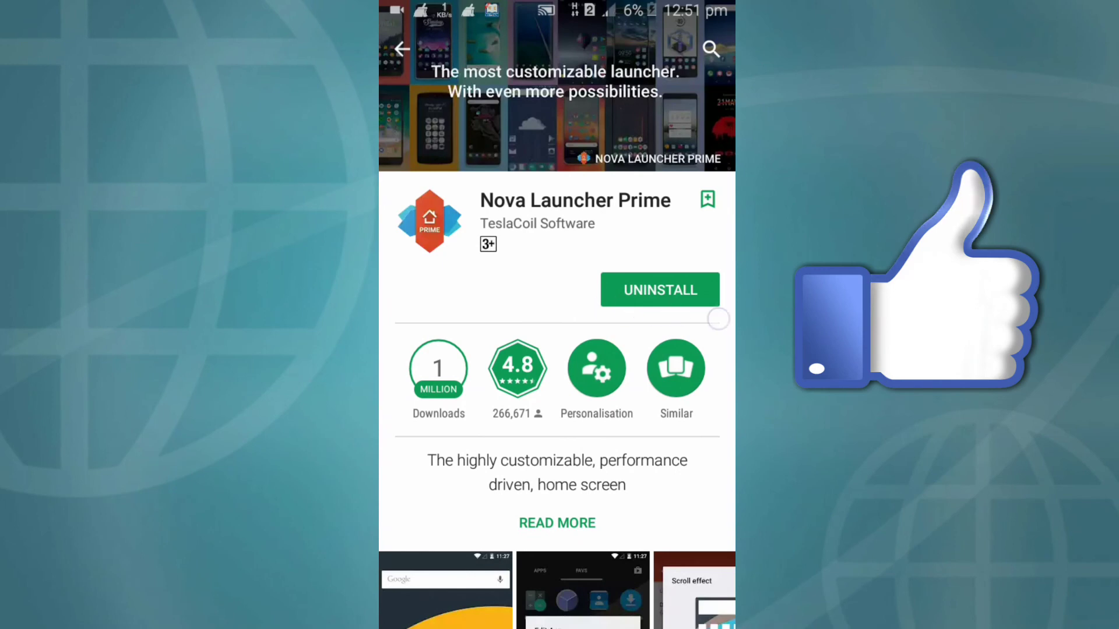